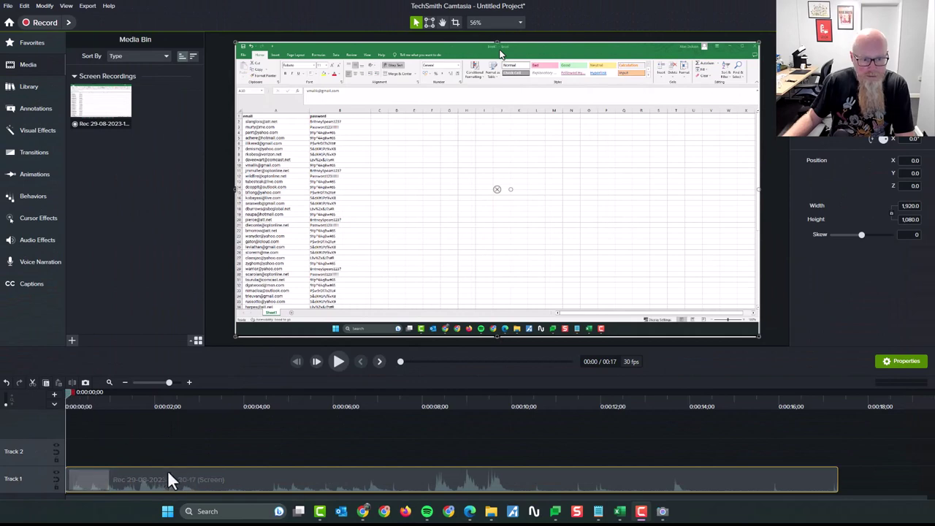
# Drag Cursor Color from Cursor Effects onto the Track 1 recording and scrub to preview the yellow cursor
pyautogui.moveTo(71, 393)
pyautogui.mouseDown()
pyautogui.moveTo(512, 401)
pyautogui.moveTo(716, 416)
pyautogui.moveTo(592, 416)
pyautogui.moveTo(317, 385)
pyautogui.moveTo(326, 382)
pyautogui.moveTo(244, 394)
pyautogui.moveTo(172, 380)
pyautogui.moveTo(188, 381)
pyautogui.mouseUp()
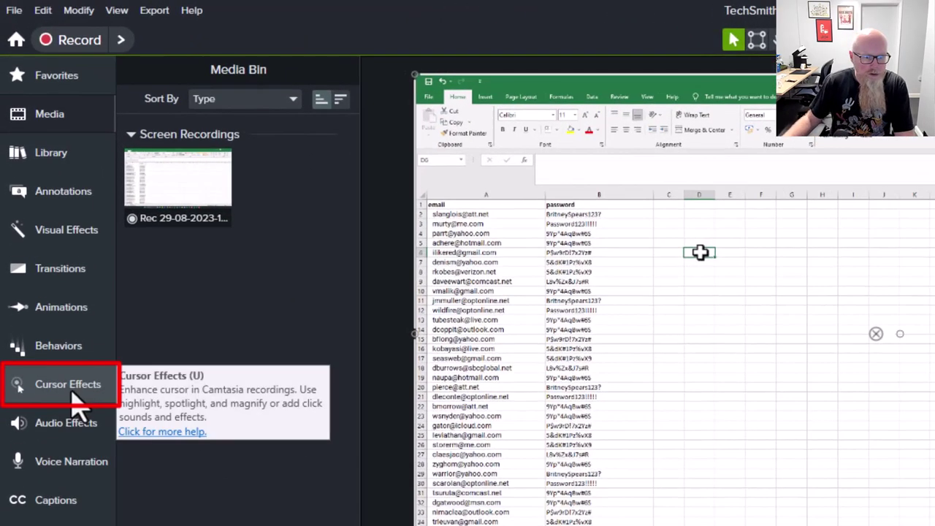
pyautogui.click(71, 390)
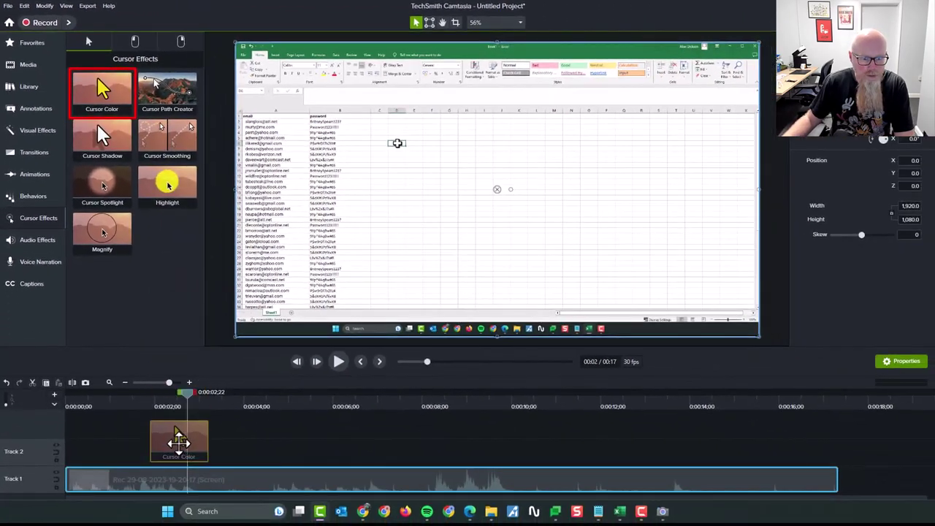
pyautogui.moveTo(168, 160); pyautogui.dragTo(184, 487)
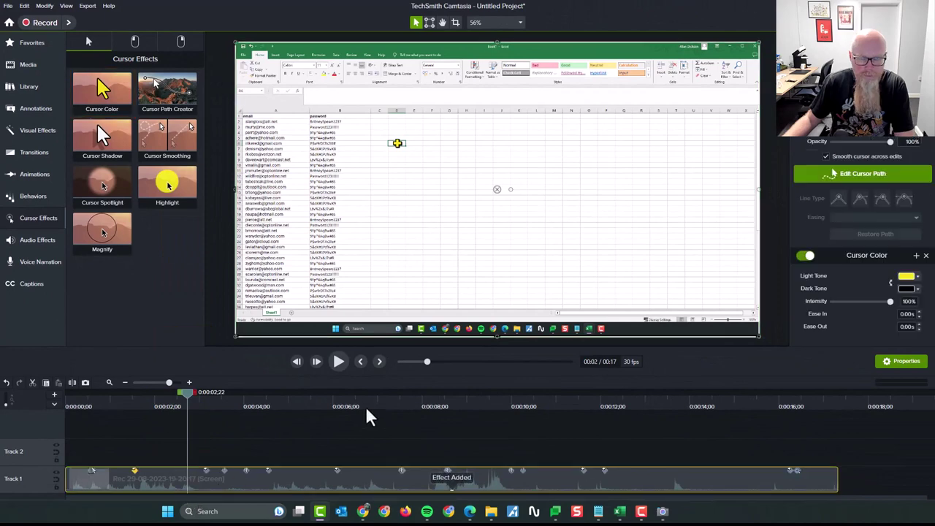
pyautogui.moveTo(196, 405); pyautogui.dragTo(250, 411)
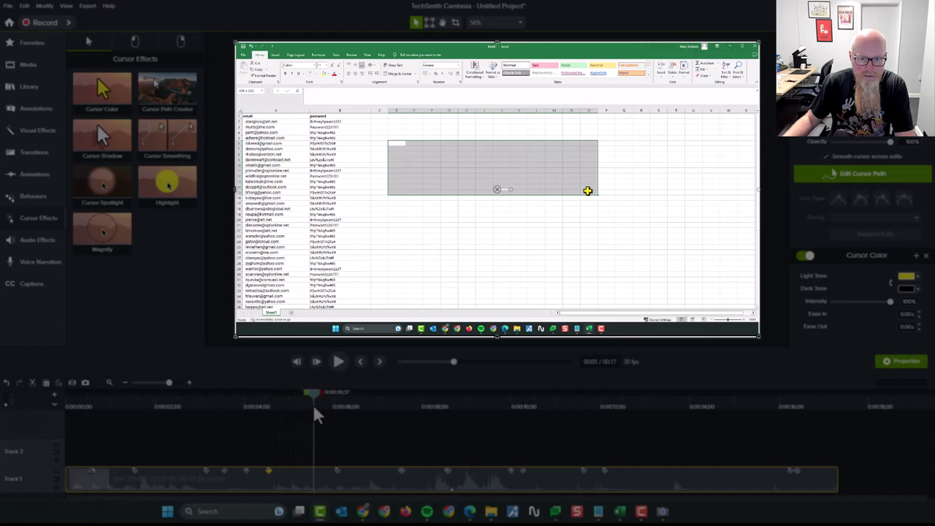
pyautogui.moveTo(250, 410)
pyautogui.mouseDown()
pyautogui.moveTo(543, 418)
pyautogui.moveTo(642, 433)
pyautogui.moveTo(182, 427)
pyautogui.moveTo(95, 417)
pyautogui.moveTo(109, 421)
pyautogui.mouseUp()
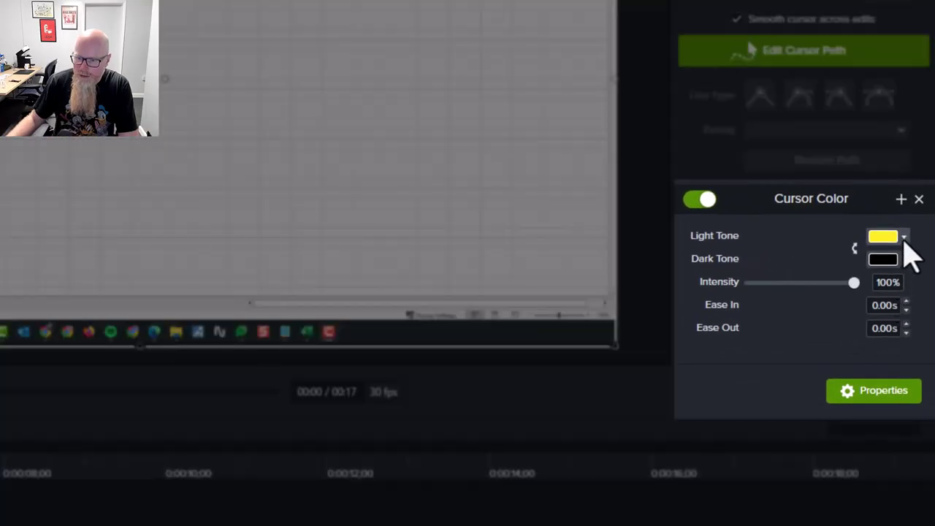
# Set the Cursor Color light tone to a pink shade sampled with the eyedropper
pyautogui.click(905, 238)
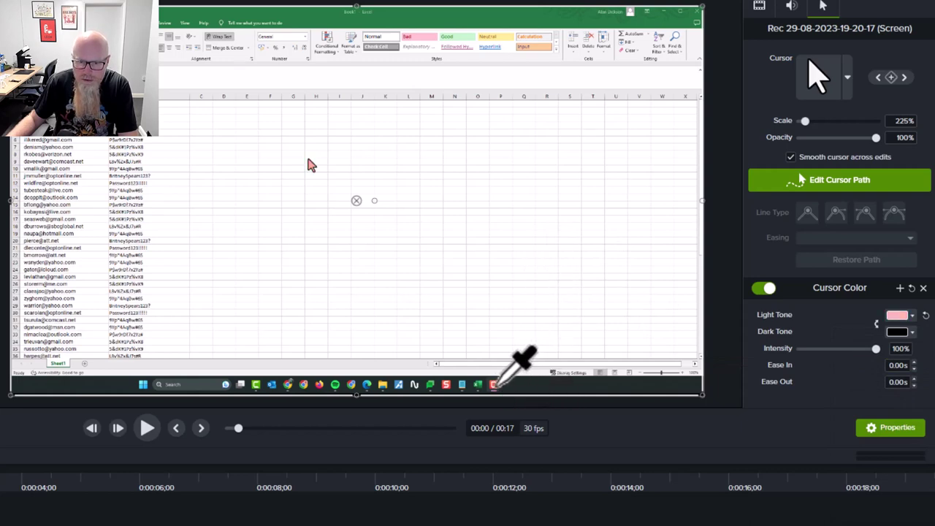
pyautogui.click(494, 384)
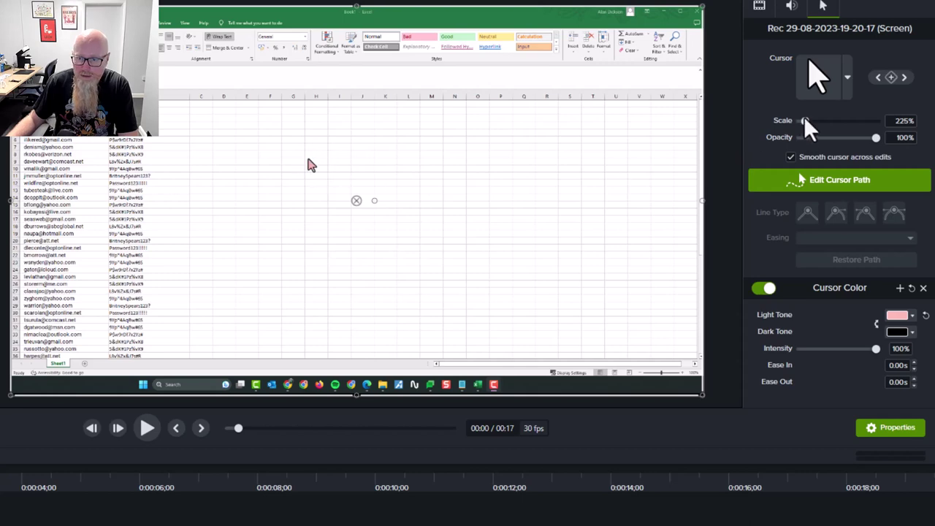
# Scale the cursor up to 1,207%, preview it, then bring it back down to 338%
pyautogui.moveTo(808, 126); pyautogui.dragTo(845, 130)
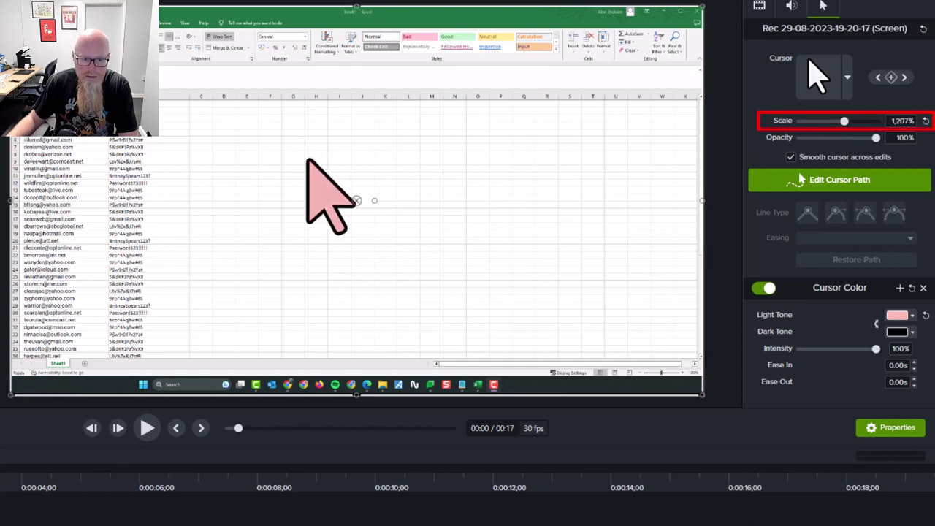
pyautogui.moveTo(0, 471)
pyautogui.mouseDown()
pyautogui.moveTo(98, 486)
pyautogui.moveTo(539, 484)
pyautogui.moveTo(281, 484)
pyautogui.moveTo(83, 511)
pyautogui.mouseUp()
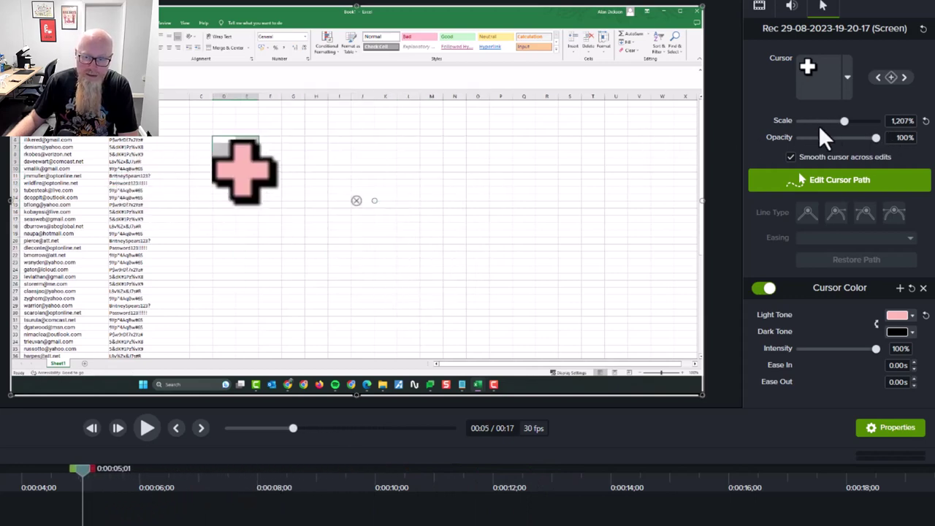
pyautogui.moveTo(842, 123); pyautogui.dragTo(807, 127)
pyautogui.moveTo(82, 488)
pyautogui.mouseDown()
pyautogui.moveTo(146, 486)
pyautogui.moveTo(98, 488)
pyautogui.mouseUp()
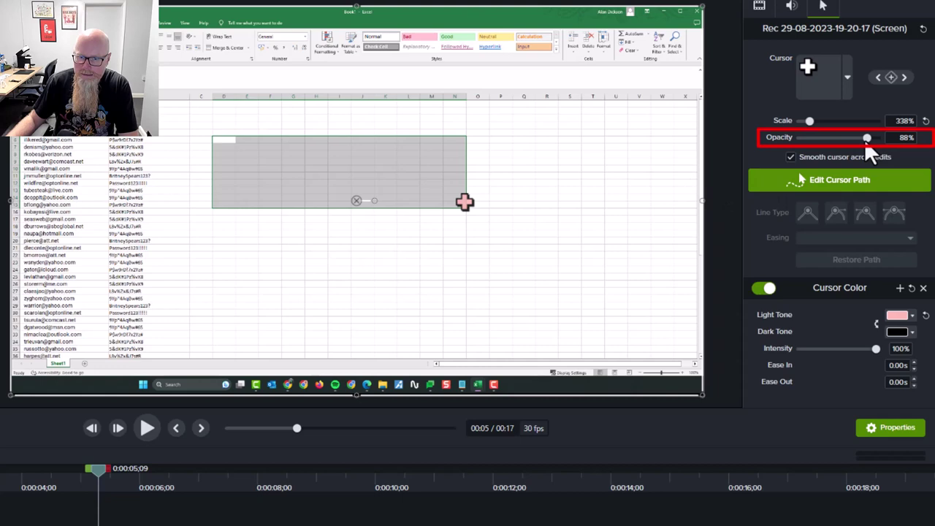
pyautogui.moveTo(866, 144); pyautogui.dragTo(847, 145)
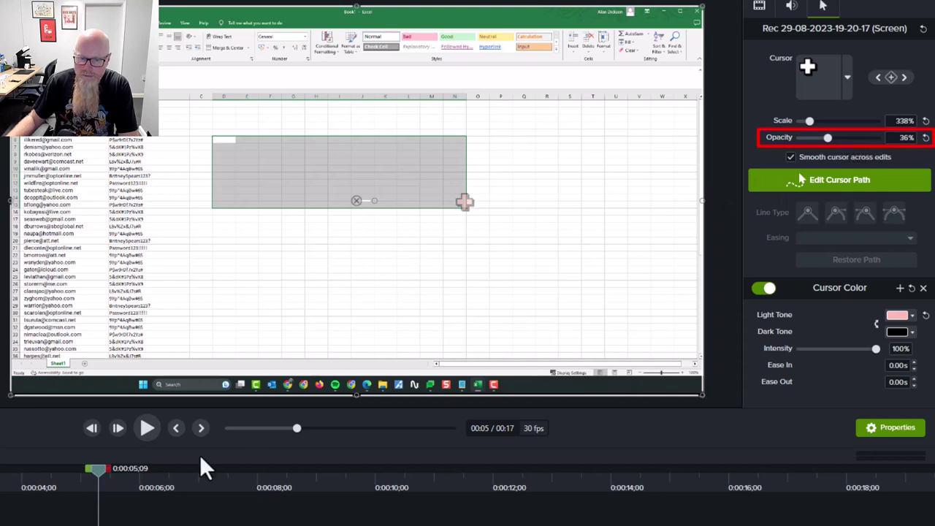
pyautogui.moveTo(102, 489)
pyautogui.mouseDown()
pyautogui.moveTo(196, 494)
pyautogui.moveTo(126, 498)
pyautogui.mouseUp()
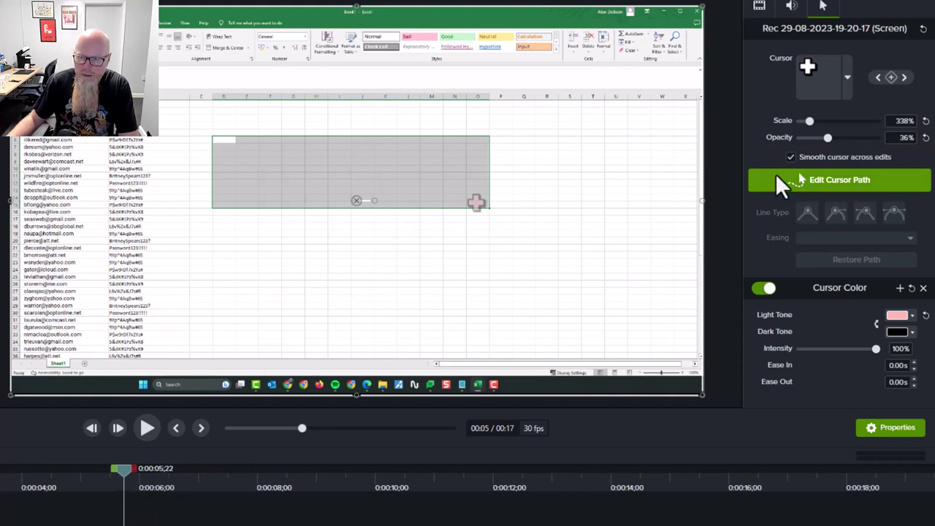
pyautogui.moveTo(826, 138); pyautogui.dragTo(759, 138)
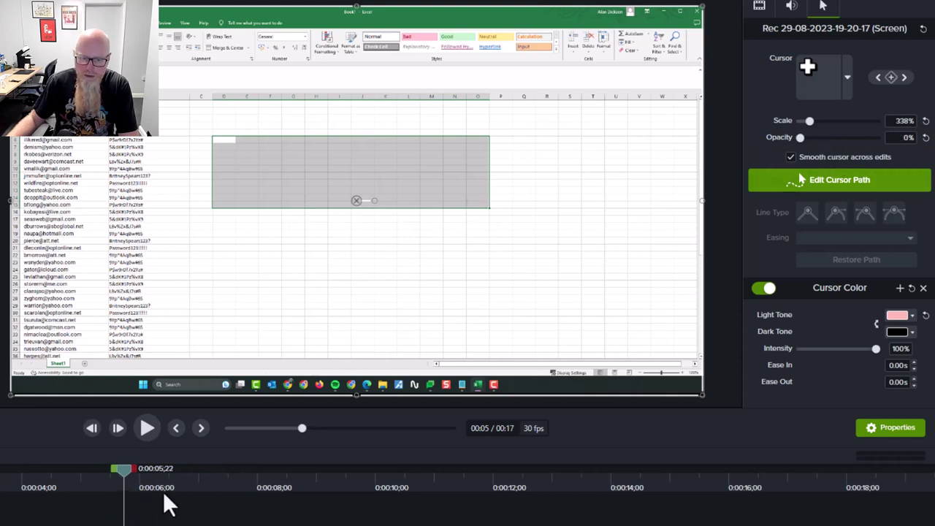
pyautogui.moveTo(128, 486)
pyautogui.mouseDown()
pyautogui.moveTo(361, 497)
pyautogui.moveTo(134, 502)
pyautogui.moveTo(58, 482)
pyautogui.moveTo(34, 508)
pyautogui.moveTo(92, 506)
pyautogui.moveTo(7, 507)
pyautogui.moveTo(179, 522)
pyautogui.mouseUp()
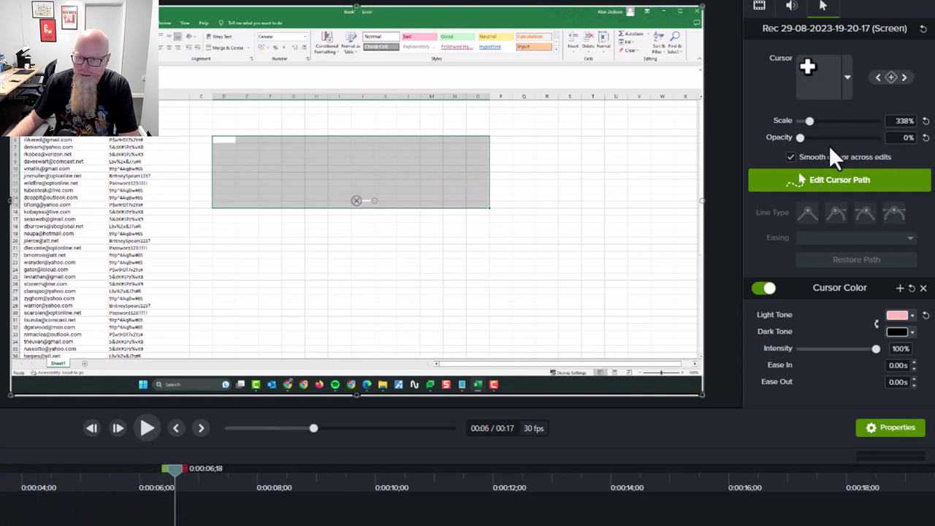
pyautogui.moveTo(851, 144); pyautogui.dragTo(890, 152)
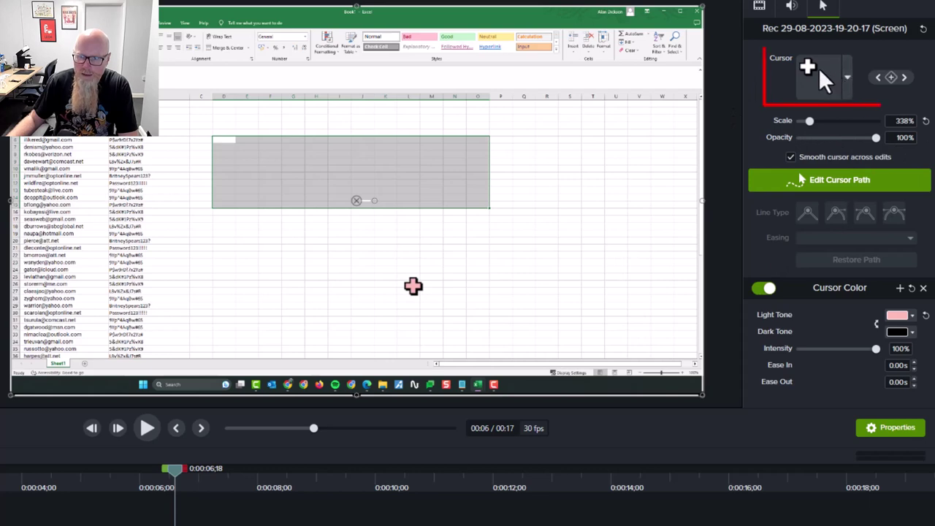
# Replace the plus cursor with the Recorded Cursors arrow image at two frames of the clip
pyautogui.click(849, 76)
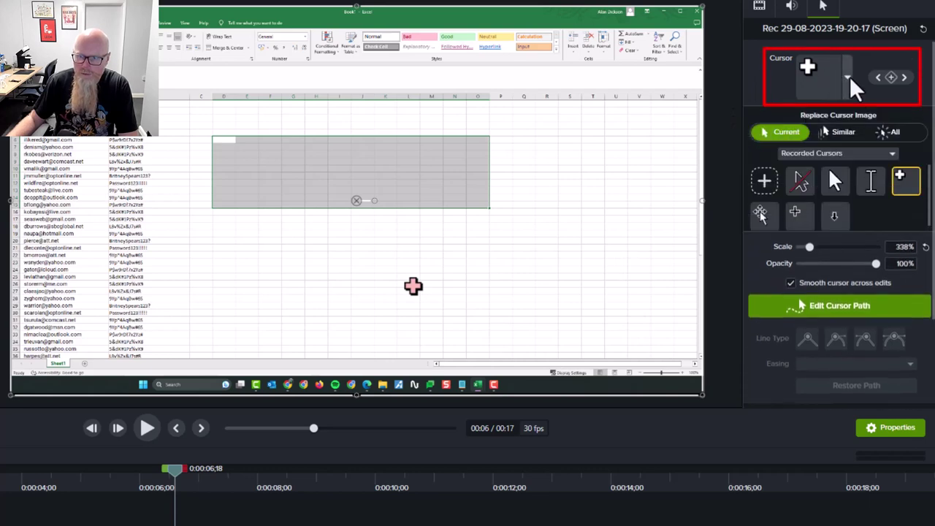
pyautogui.click(835, 181)
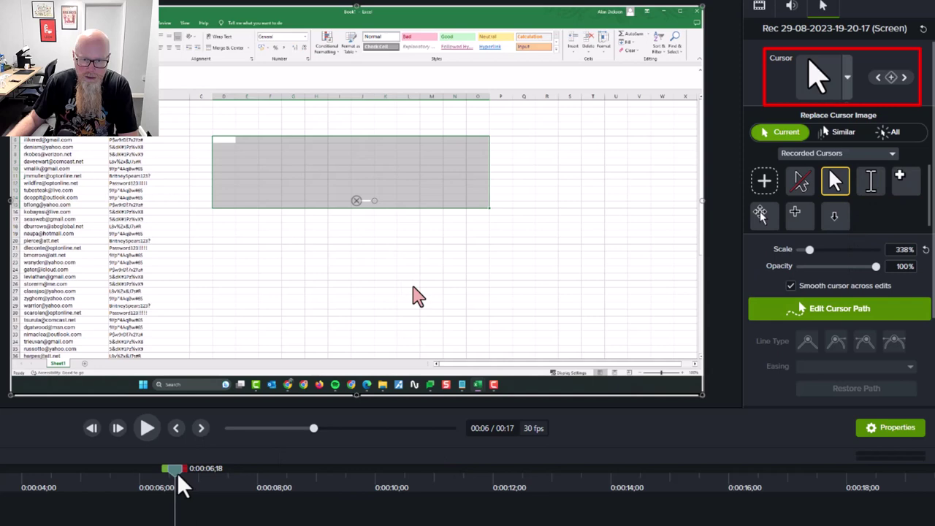
pyautogui.moveTo(179, 479)
pyautogui.mouseDown()
pyautogui.moveTo(252, 480)
pyautogui.moveTo(199, 477)
pyautogui.moveTo(235, 478)
pyautogui.mouseUp()
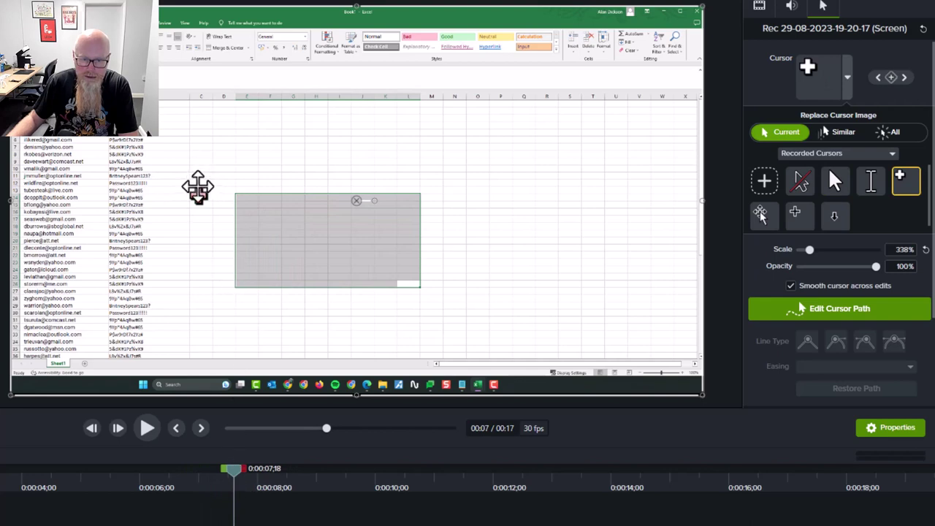
pyautogui.click(837, 189)
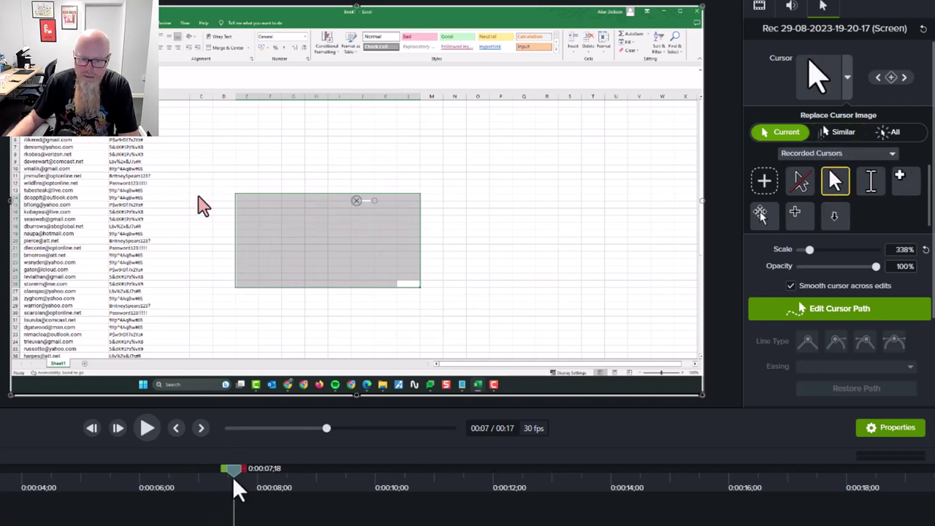
pyautogui.moveTo(234, 482)
pyautogui.mouseDown()
pyautogui.moveTo(272, 479)
pyautogui.moveTo(222, 489)
pyautogui.moveTo(186, 485)
pyautogui.mouseUp()
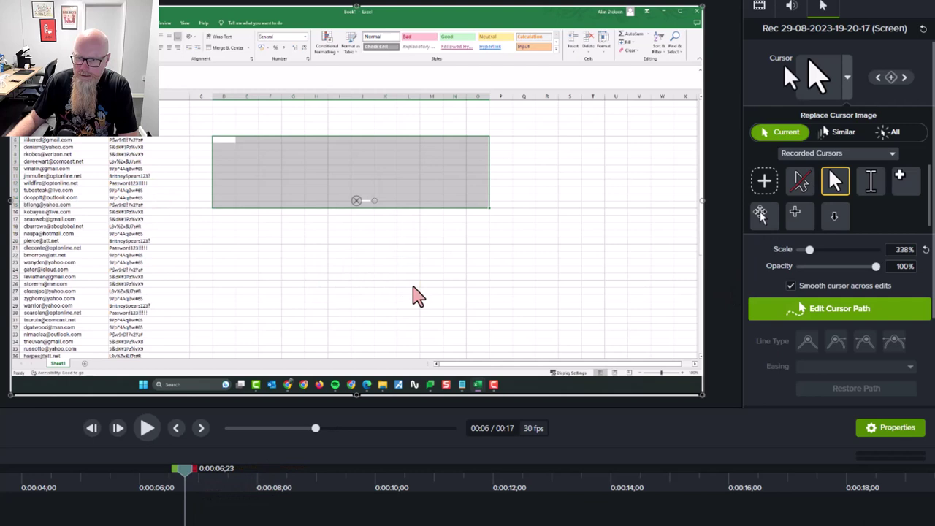
pyautogui.click(759, 6)
pyautogui.click(821, 7)
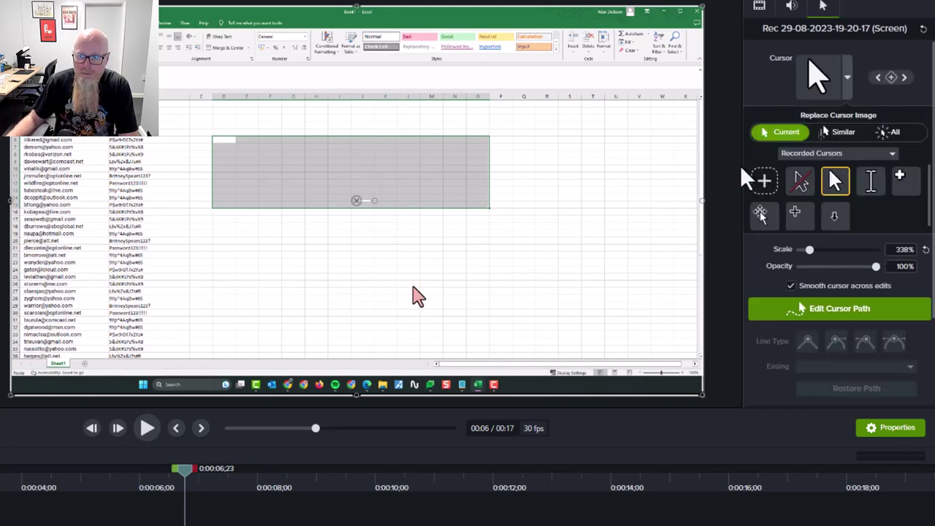
# Pick a red shade for the Cursor Color light tone in the colour picker and preview it
pyautogui.scroll(-1, 892, 263)
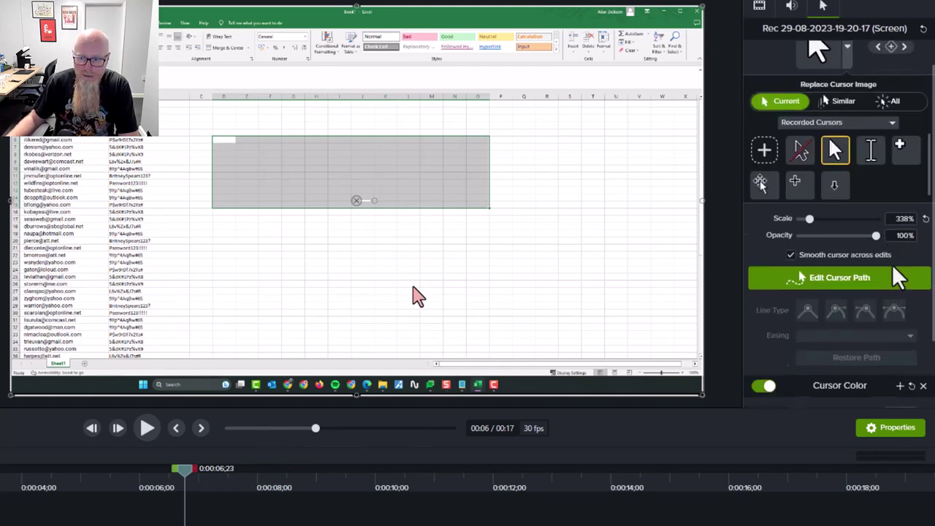
pyautogui.scroll(-2, 892, 264)
pyautogui.click(912, 329)
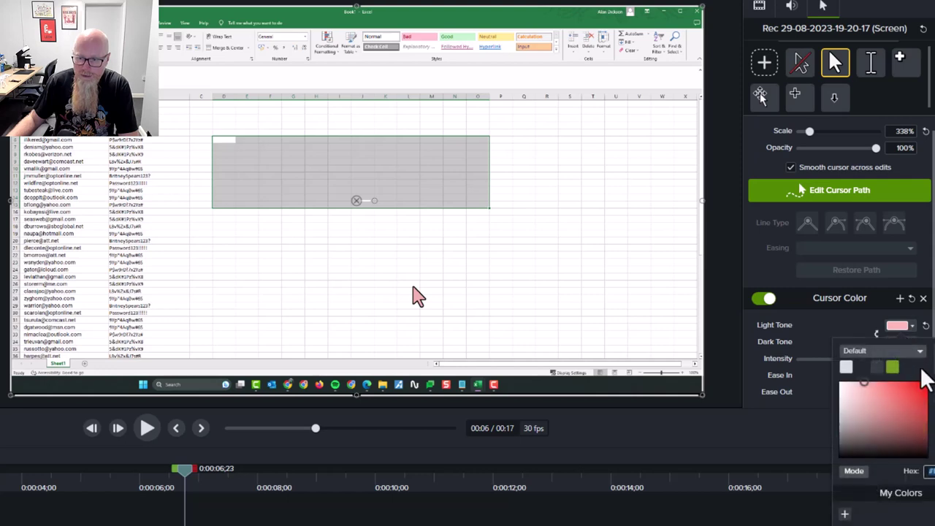
pyautogui.click(922, 388)
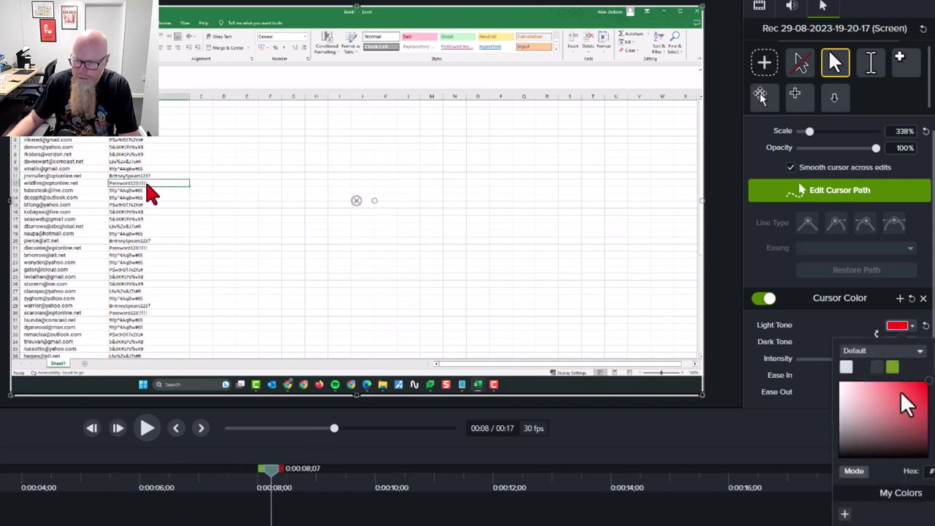
pyautogui.moveTo(875, 385); pyautogui.dragTo(929, 380)
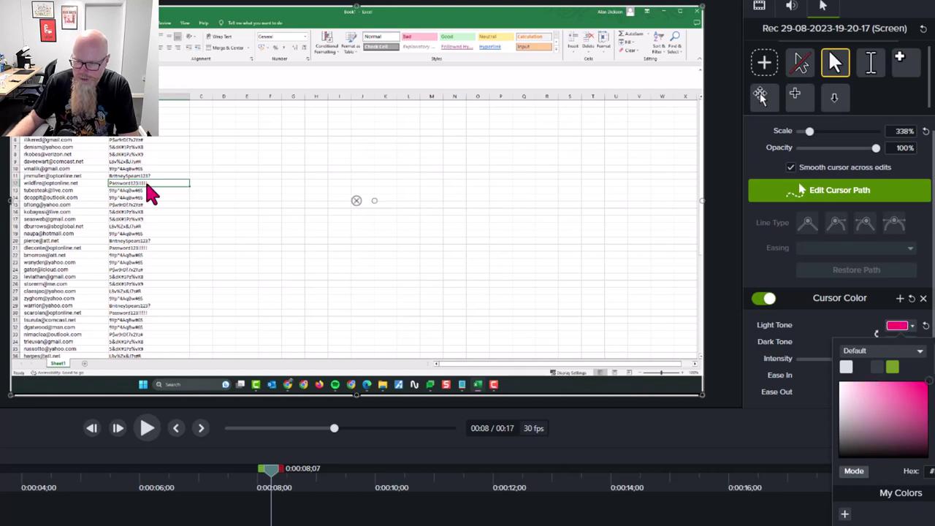
pyautogui.moveTo(932, 438); pyautogui.dragTo(932, 442)
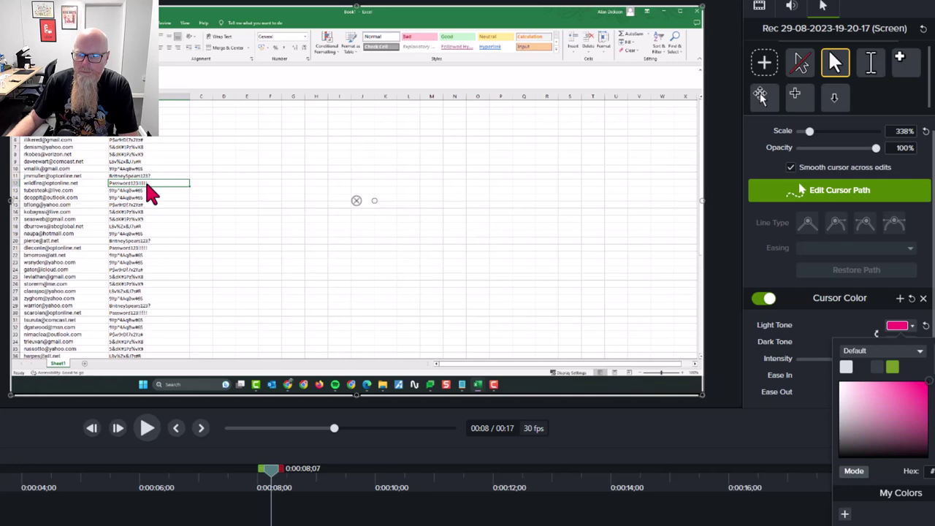
pyautogui.click(842, 324)
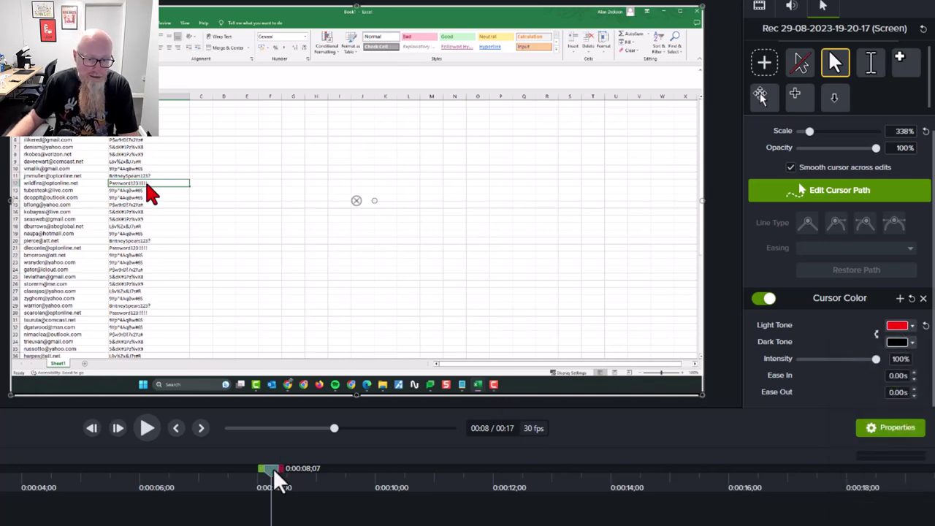
pyautogui.moveTo(273, 468)
pyautogui.mouseDown()
pyautogui.moveTo(234, 474)
pyautogui.moveTo(318, 477)
pyautogui.mouseUp()
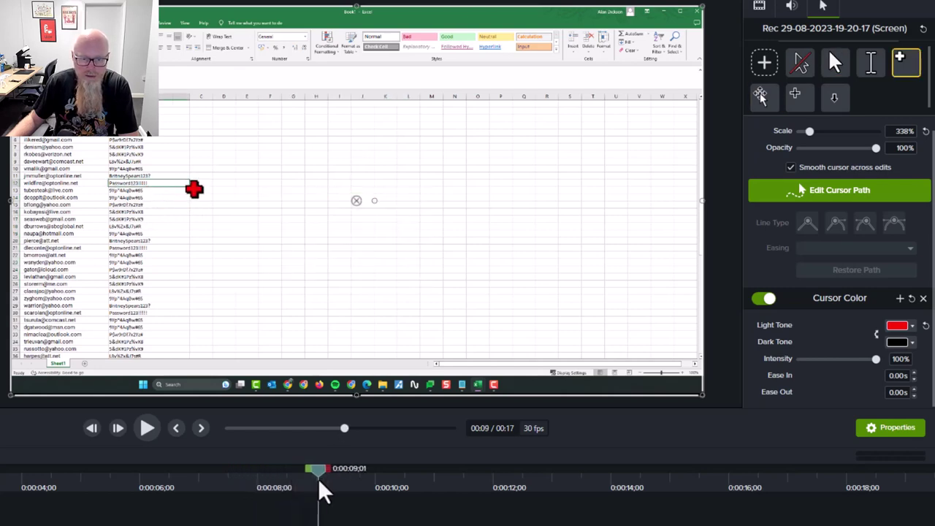